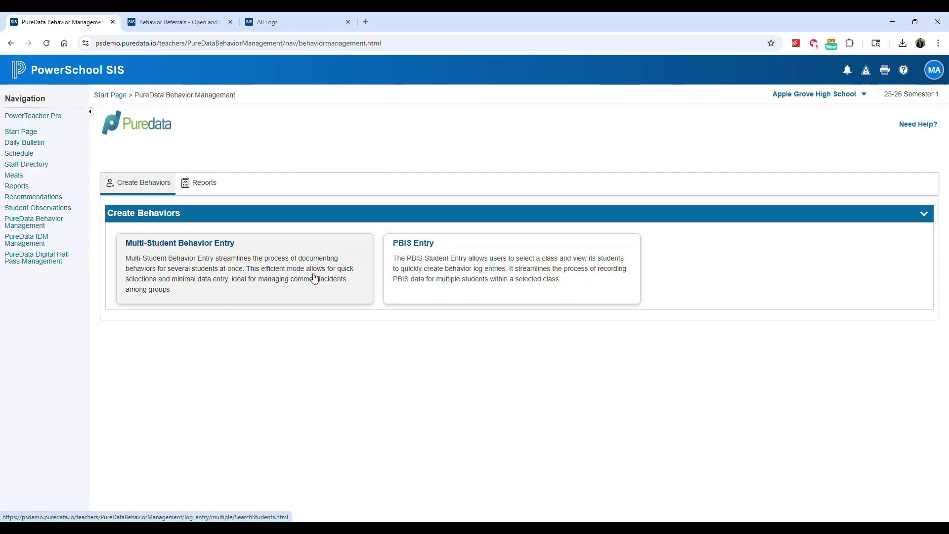
# Open Multi-Student Behavior Entry and list the students of the class 1(A) - U.S. History - 2.
pyautogui.click(291, 276)
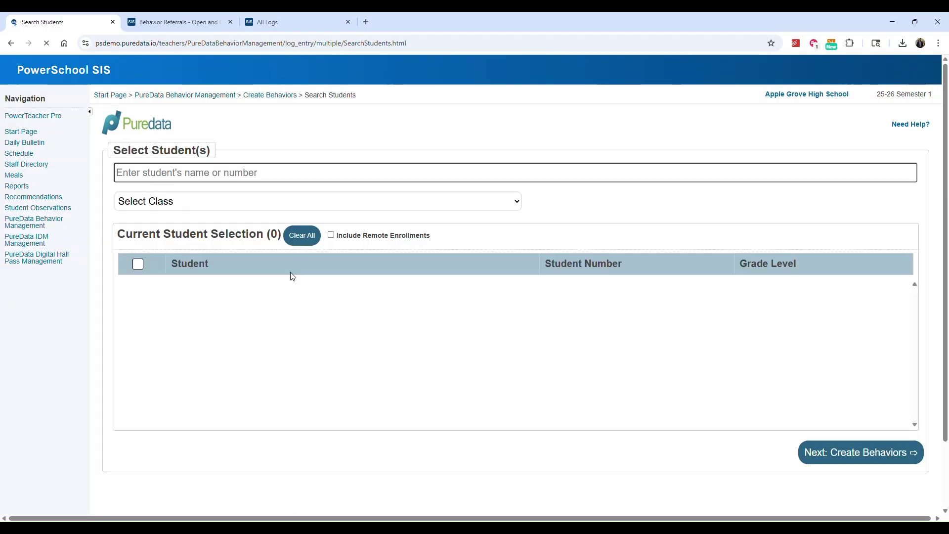
pyautogui.click(255, 209)
pyautogui.click(242, 232)
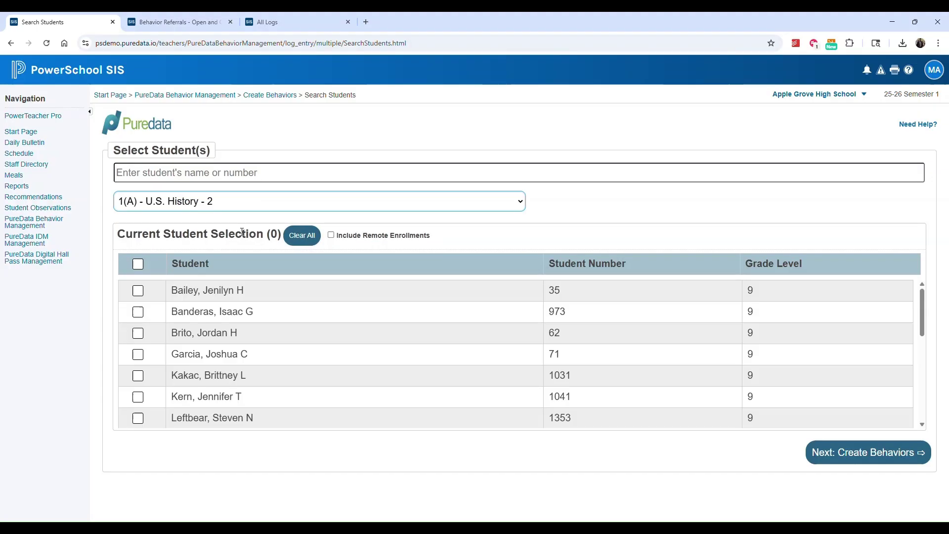
# Select only the first three students in the class list for the behavior entry.
pyautogui.click(138, 264)
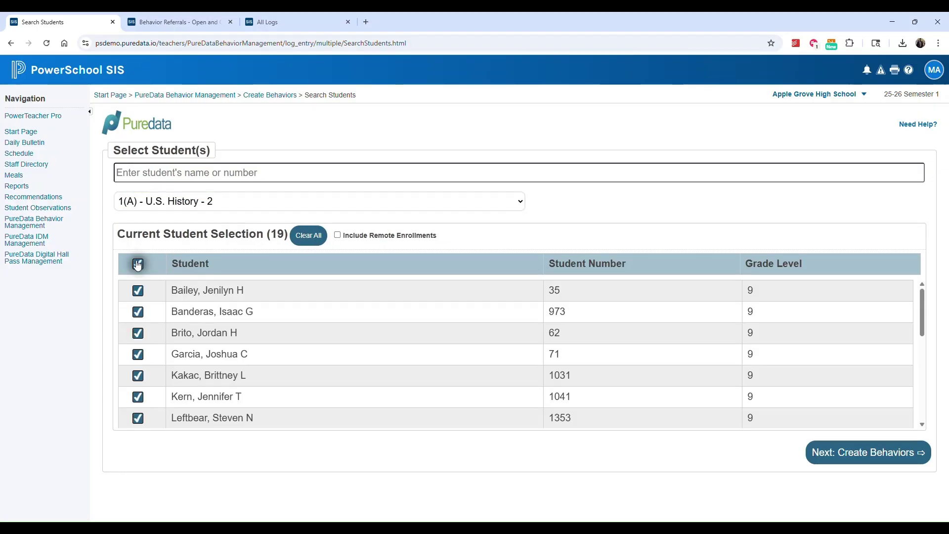
pyautogui.click(138, 264)
pyautogui.click(138, 290)
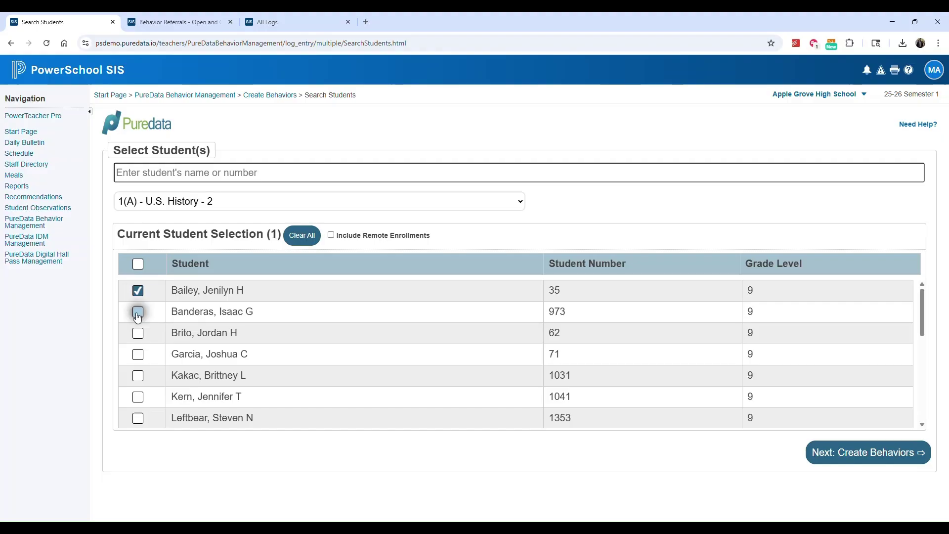
pyautogui.click(138, 313)
pyautogui.click(138, 332)
# Search for students with "a", add the grade 12 match to the selection, and continue to creating the behaviors.
pyautogui.click(196, 174)
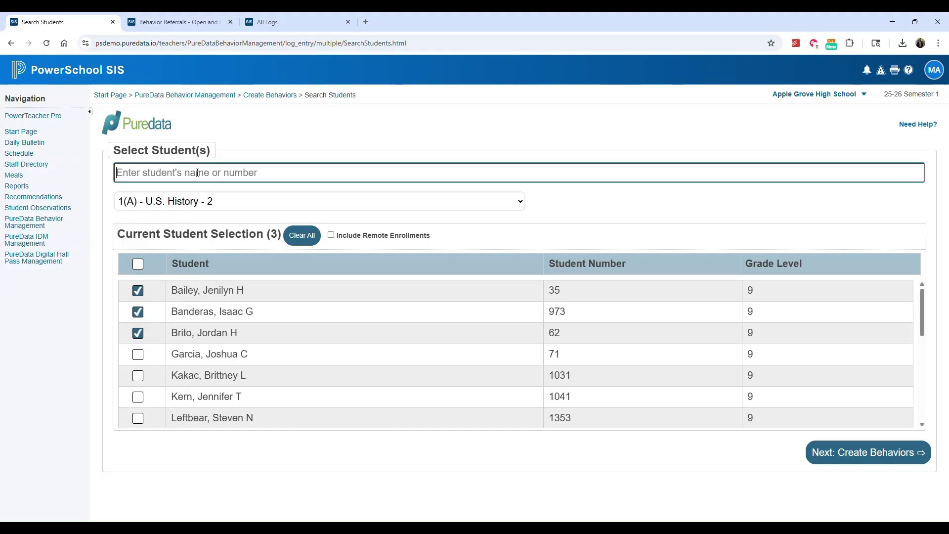
pyautogui.write('a')
pyautogui.click(191, 199)
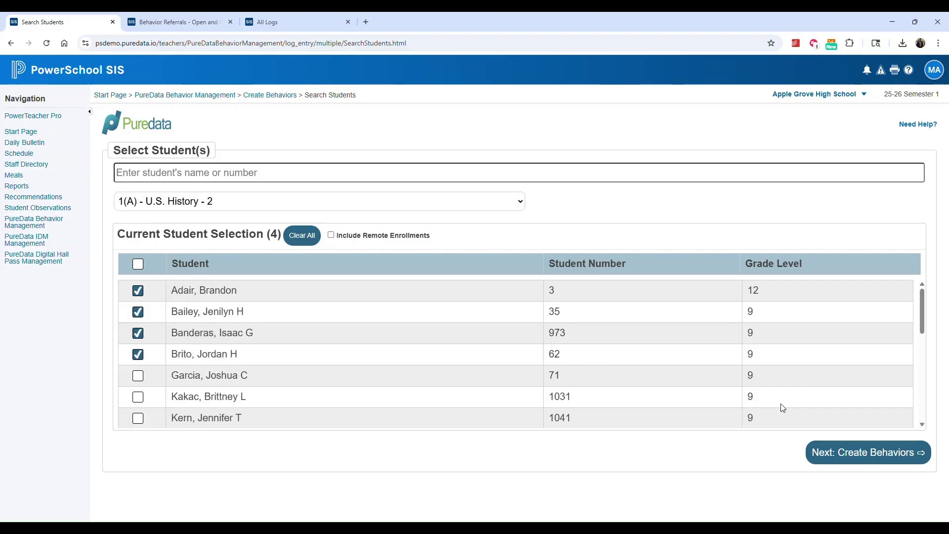
pyautogui.click(840, 449)
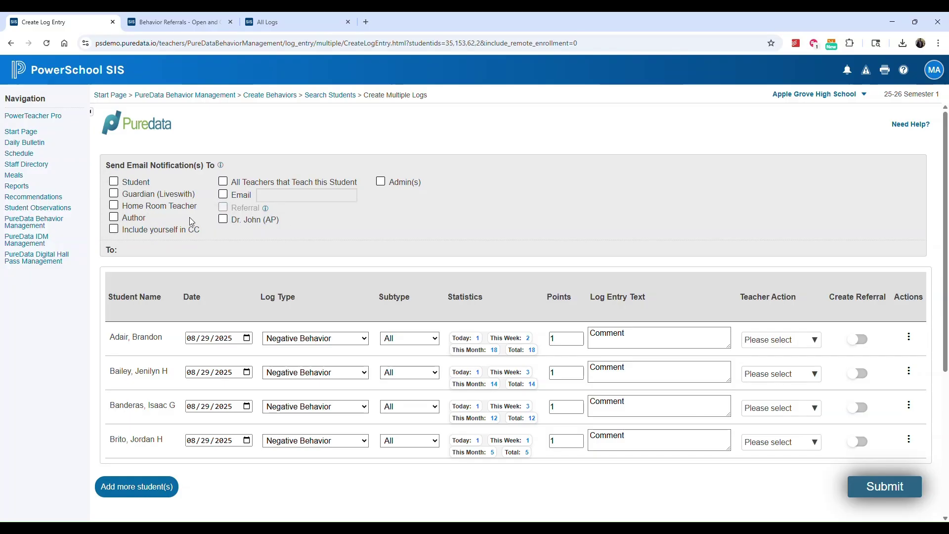
# Set the email notifications to go to Guardian (Liveswith), Admin(s) and the named AP.
pyautogui.click(114, 195)
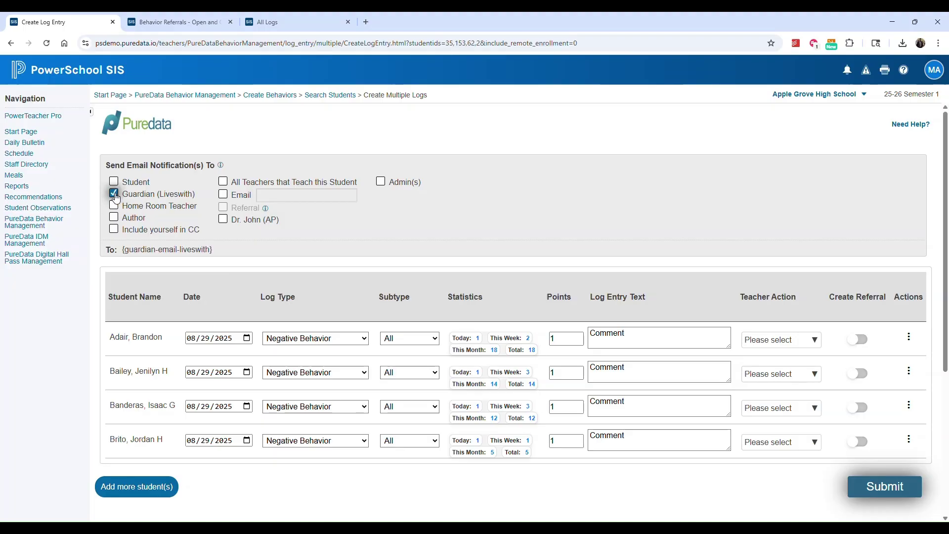
pyautogui.click(380, 182)
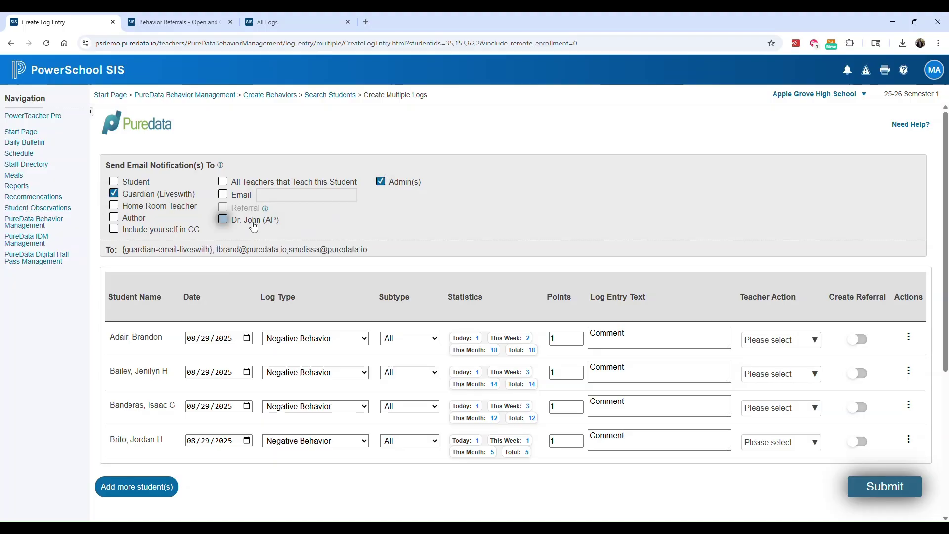
pyautogui.click(223, 220)
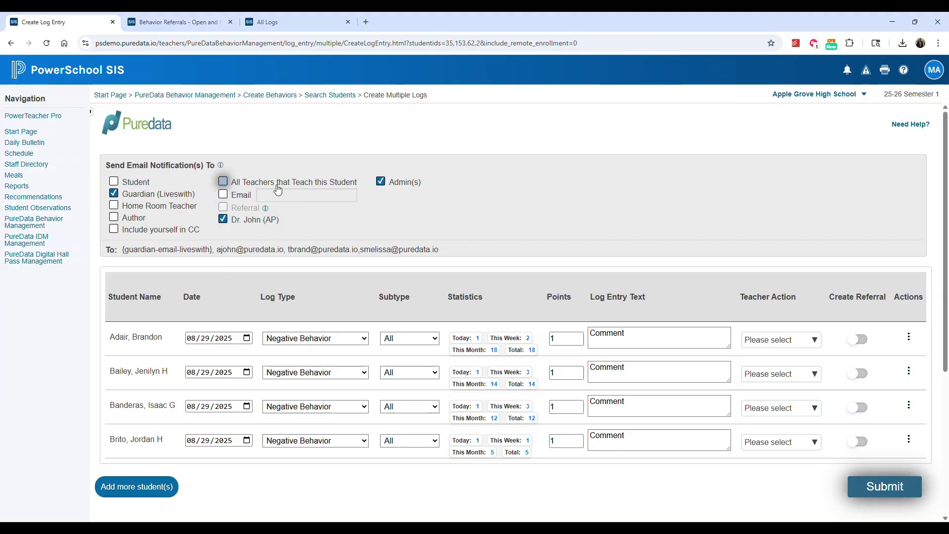
# Review the log types for the first student and compare the subtypes offered under Negative Behavior and Positive Behavior.
pyautogui.scroll(-1, 280, 250)
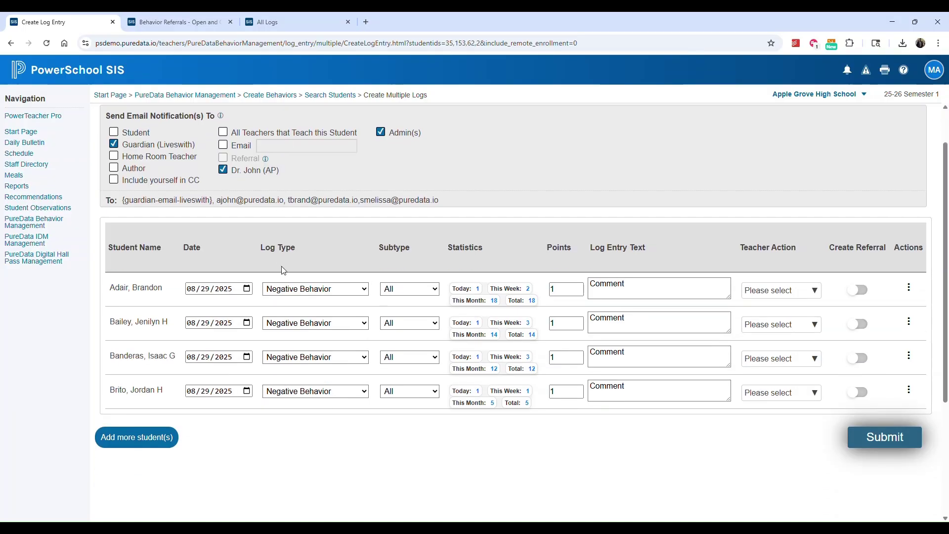
pyautogui.click(364, 290)
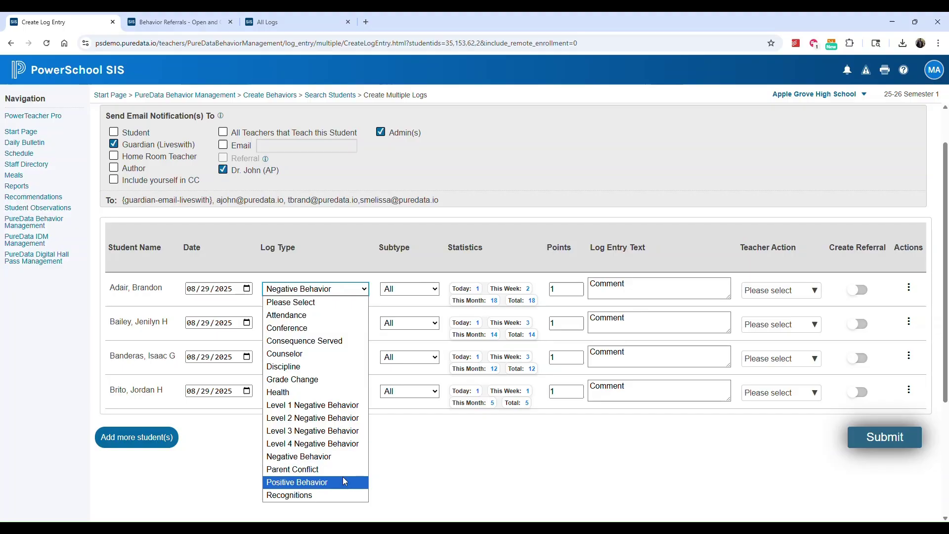
pyautogui.click(421, 393)
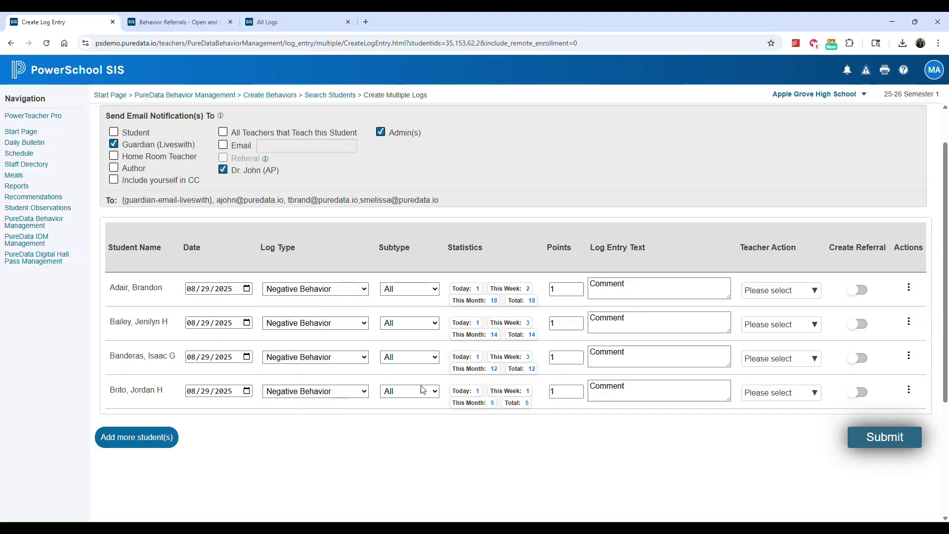
pyautogui.click(433, 294)
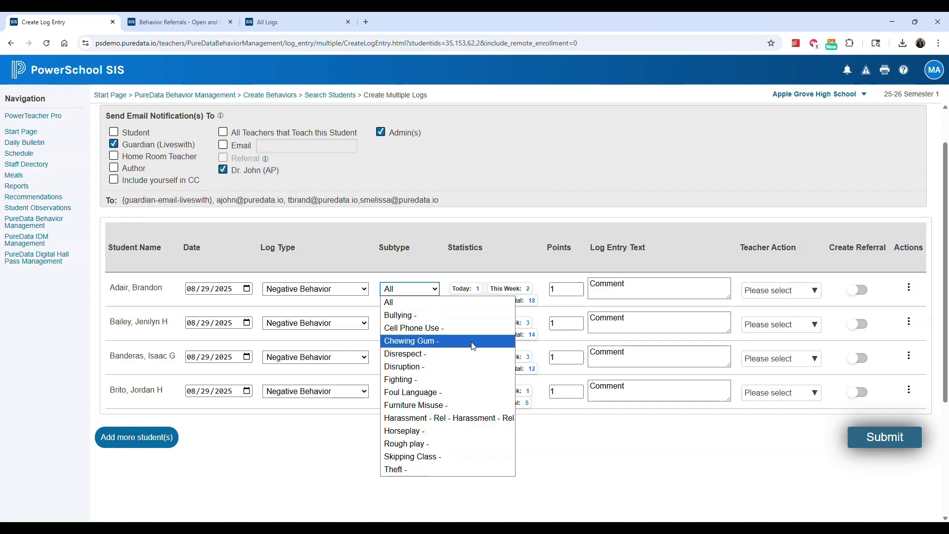
pyautogui.click(315, 288)
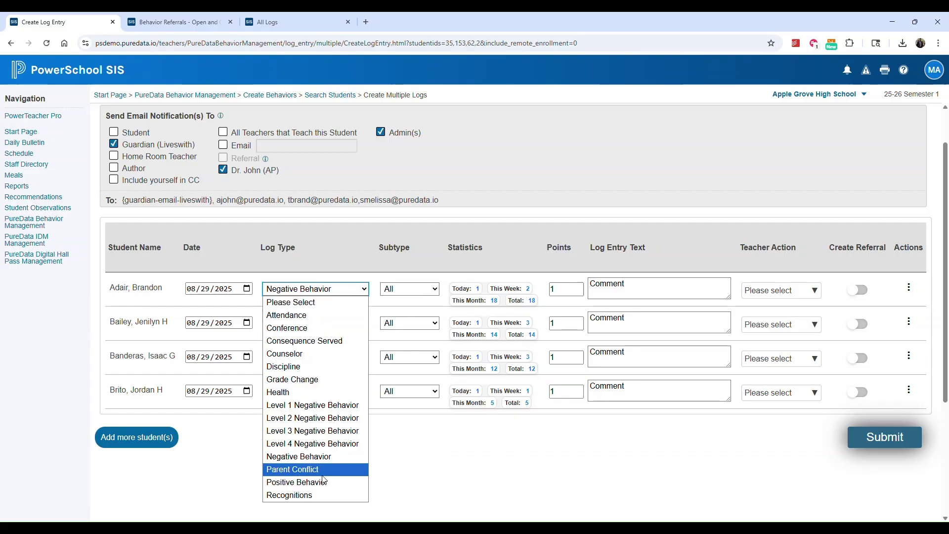
pyautogui.click(306, 482)
pyautogui.click(410, 288)
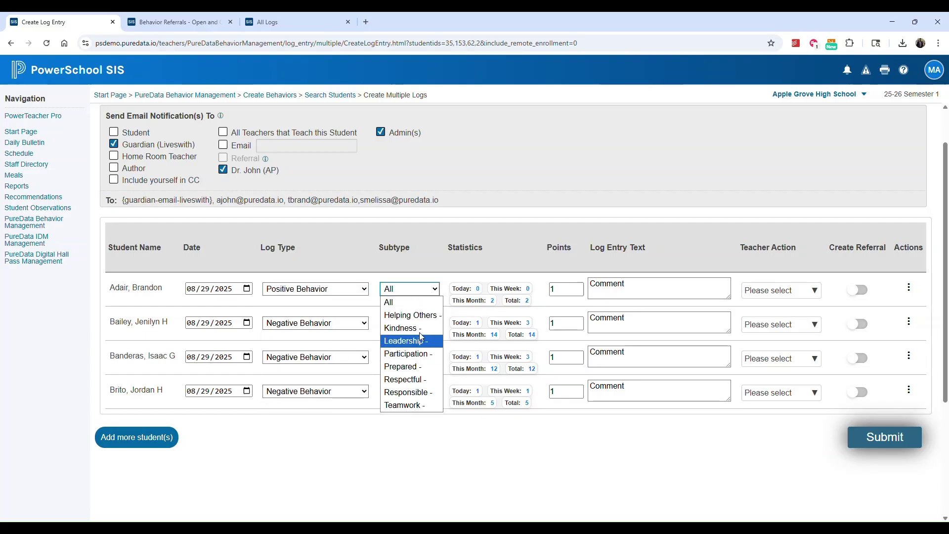
pyautogui.click(315, 289)
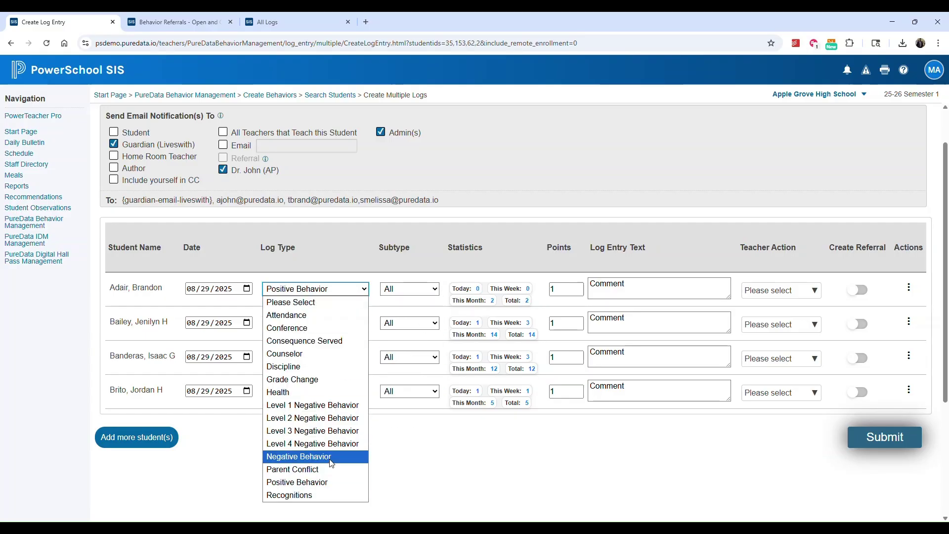
pyautogui.click(330, 460)
# Set the first student's subtype to Cell Phone Use and enter a comment that phone use during class is against school regulations and disrupts learning.
pyautogui.click(395, 291)
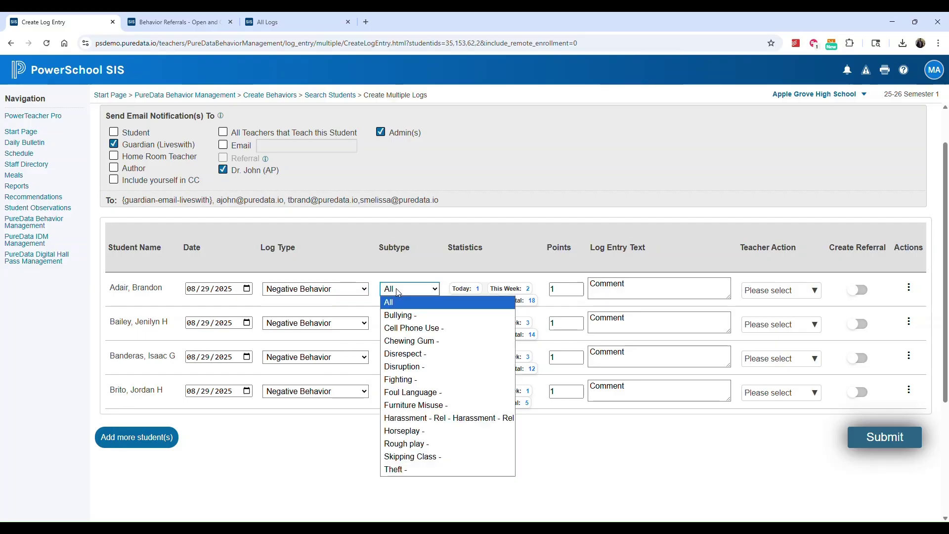
pyautogui.click(428, 329)
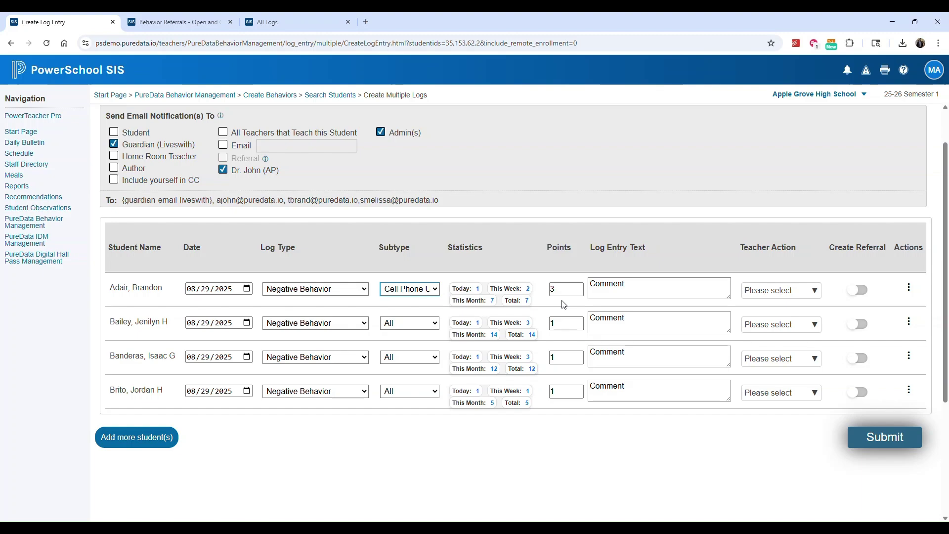
pyautogui.moveTo(727, 303); pyautogui.dragTo(732, 333)
pyautogui.click(615, 286)
pyautogui.moveTo(615, 287); pyautogui.dragTo(568, 286)
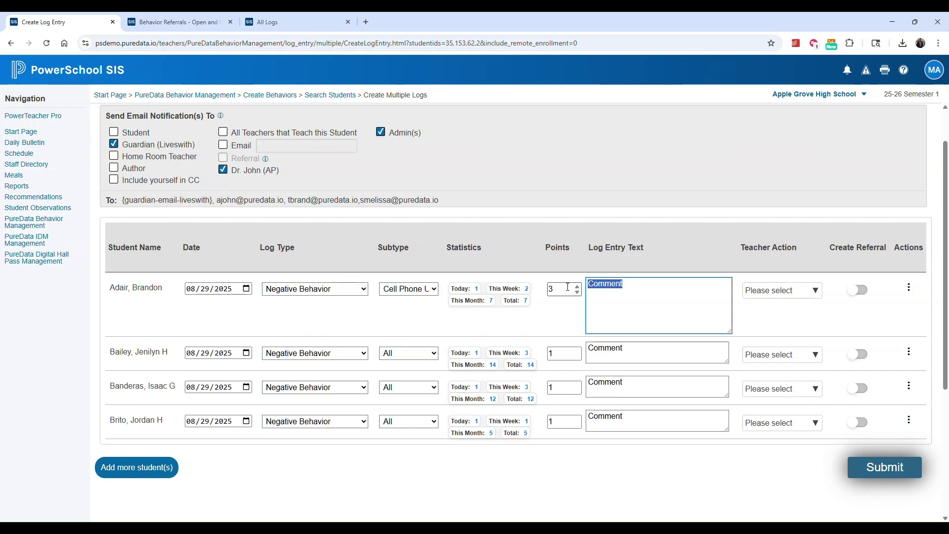
pyautogui.write('Student was observed using a cell phone during class time, which is against school regulations. Cell phone use in the classroom can disrupt the learning environment, divert attention away from instruction, and impede academic progress.')
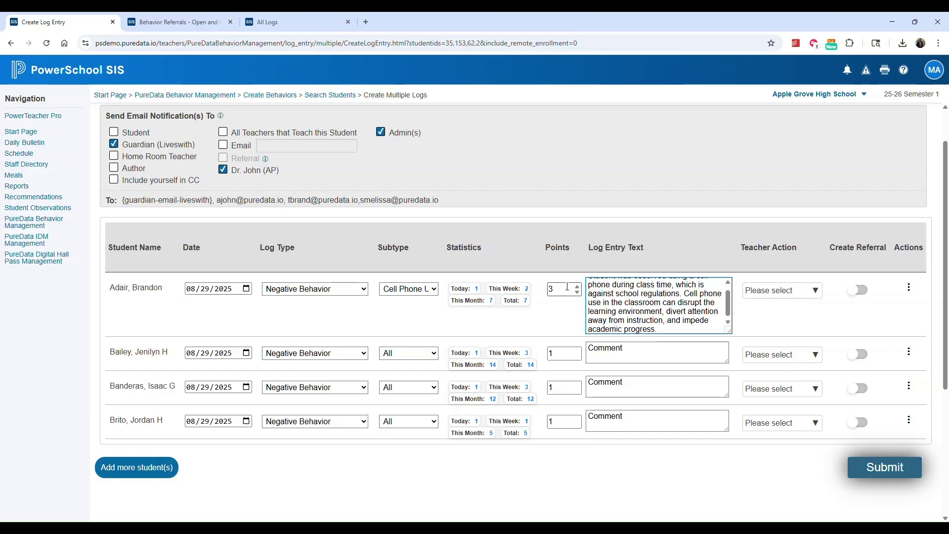
pyautogui.scroll(2, 682, 285)
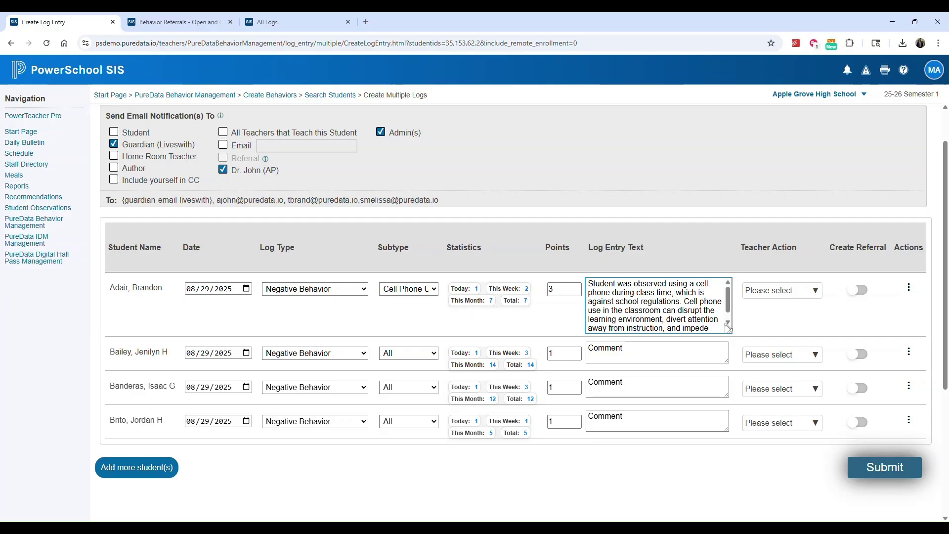
# Choose Warning and Parent Contact as the first student's teacher actions and enable Create Referral for that entry.
pyautogui.click(805, 294)
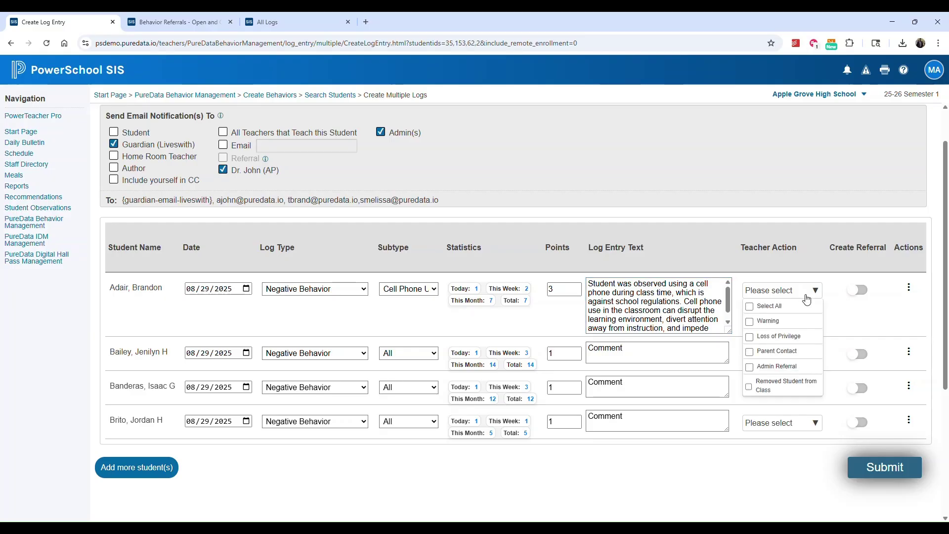
pyautogui.click(766, 321)
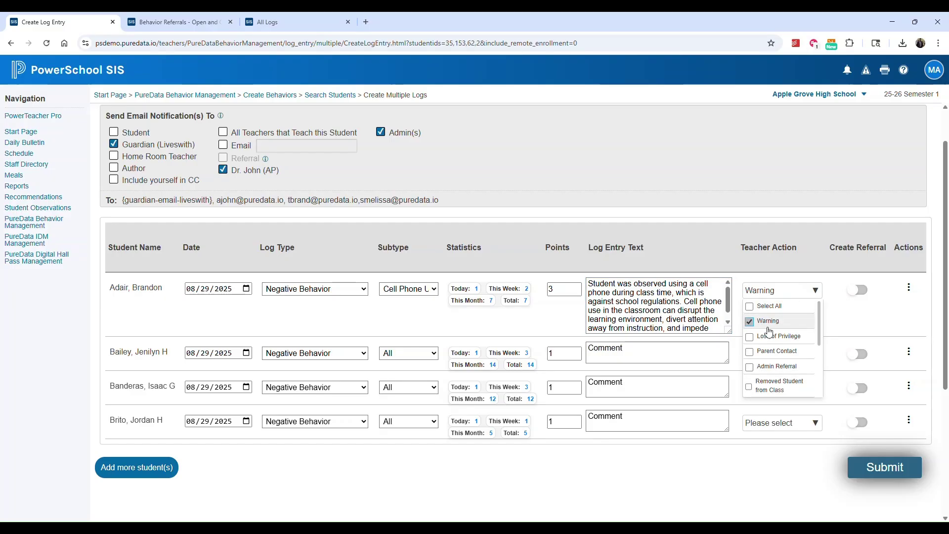
pyautogui.click(773, 349)
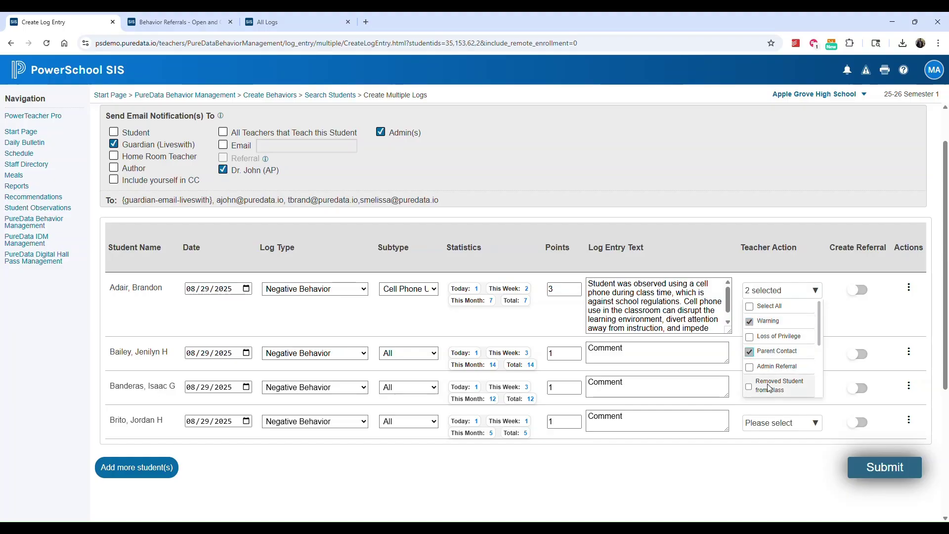
pyautogui.click(815, 296)
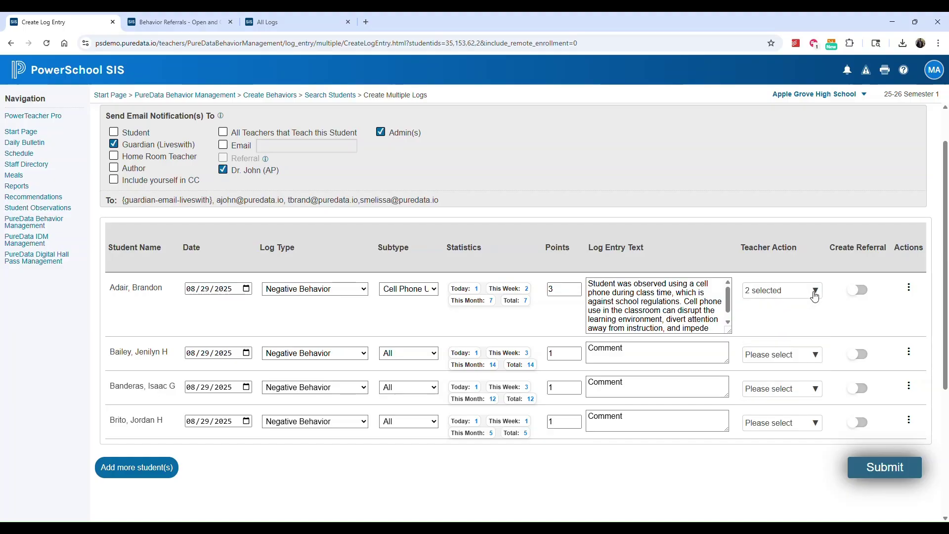
pyautogui.click(859, 291)
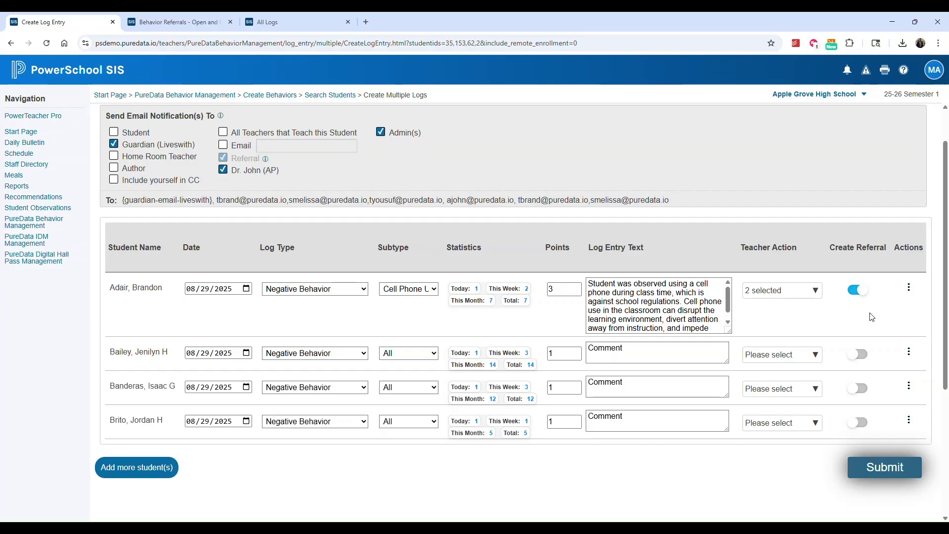
# Copy the first student's log entry details to all the students below.
pyautogui.click(909, 292)
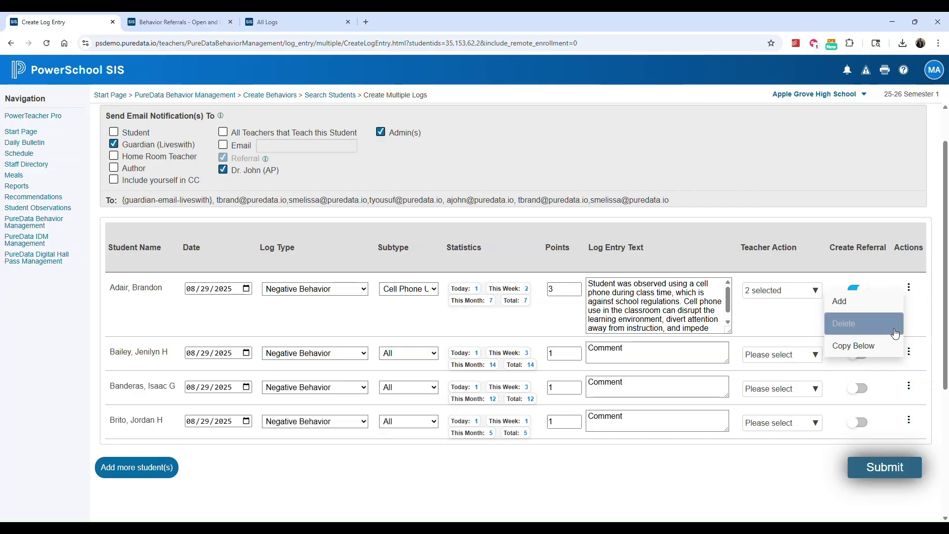
pyautogui.click(854, 346)
pyautogui.scroll(-2, 734, 365)
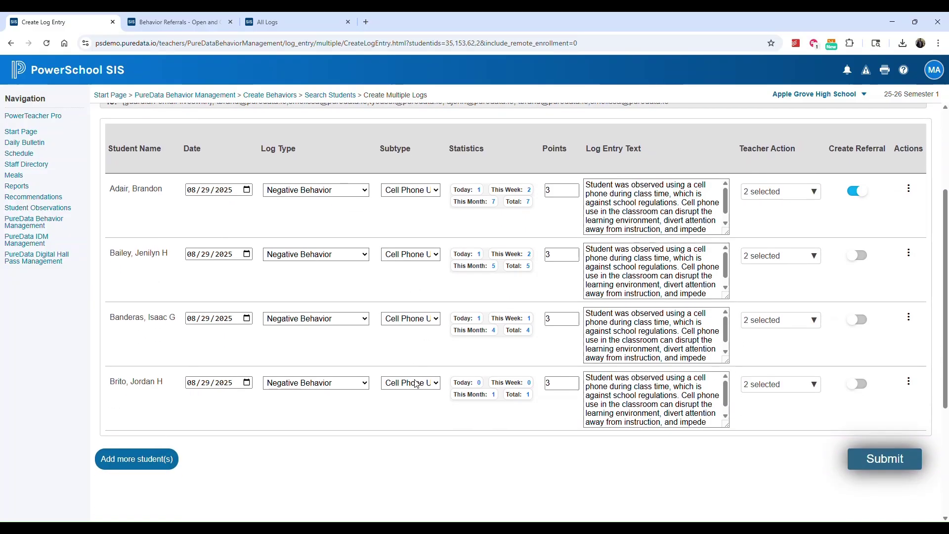
# Change the last student's subtype to Fighting and submit the log entries.
pyautogui.click(416, 384)
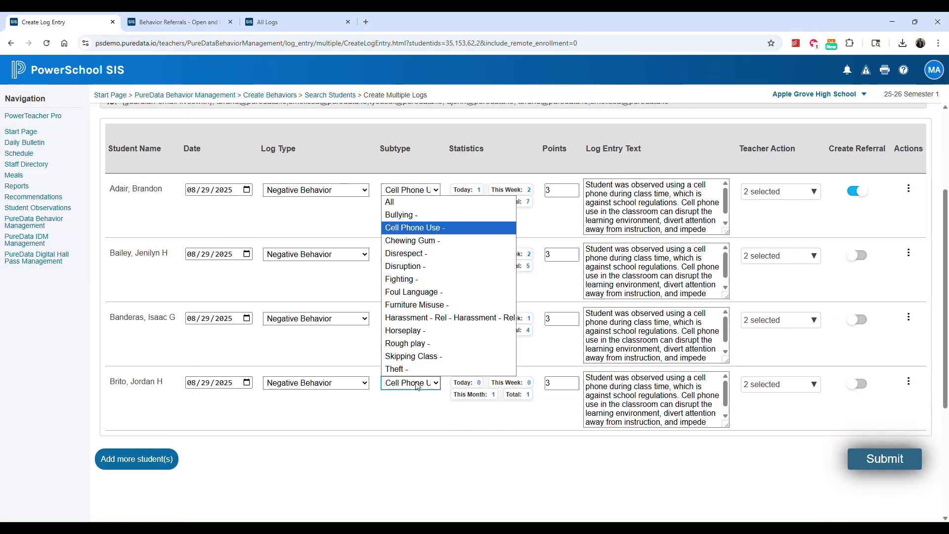
pyautogui.click(433, 282)
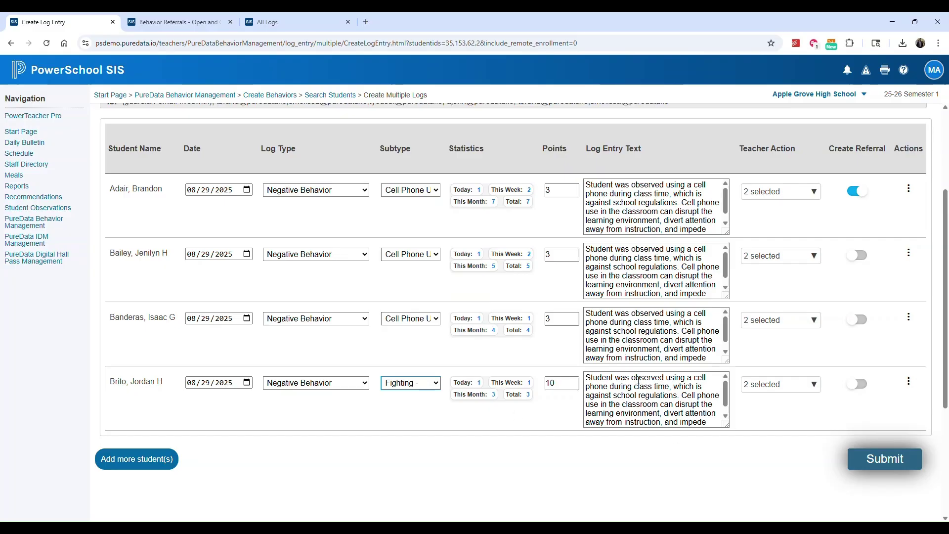
pyautogui.click(882, 456)
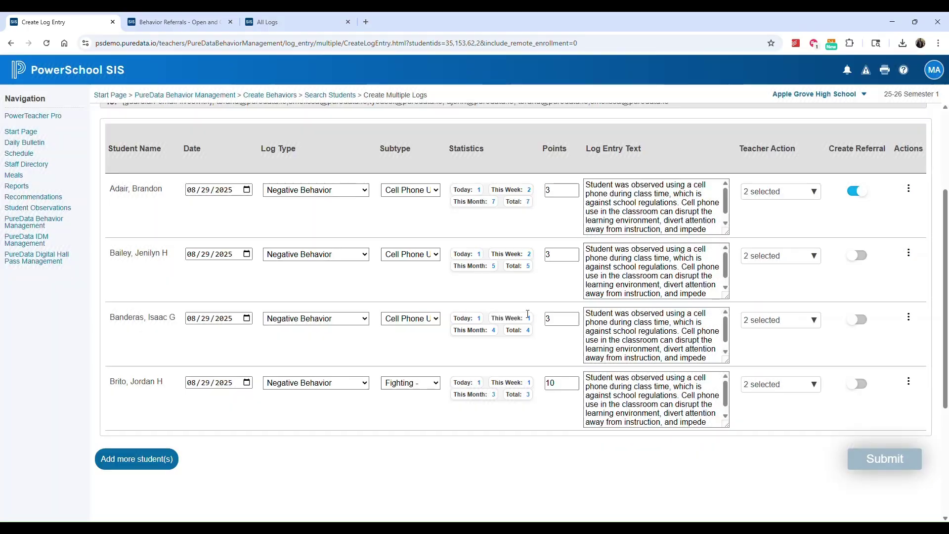
pyautogui.click(527, 315)
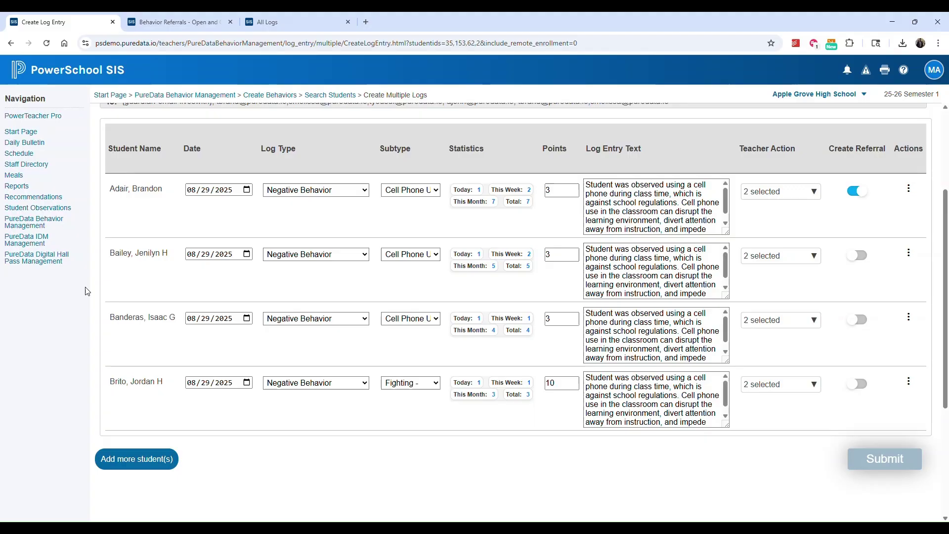
# Return to PureData Behavior Management and open PBIS Entry.
pyautogui.click(32, 228)
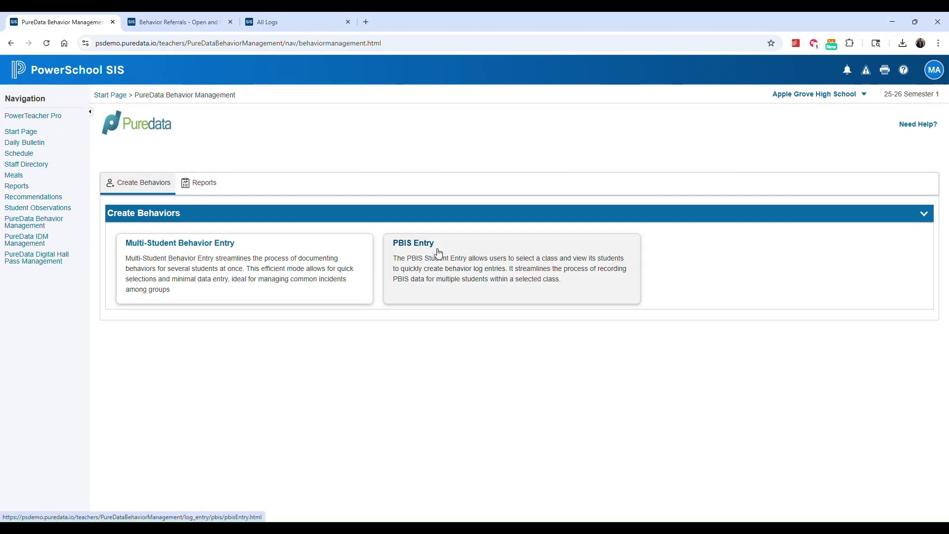
pyautogui.click(416, 248)
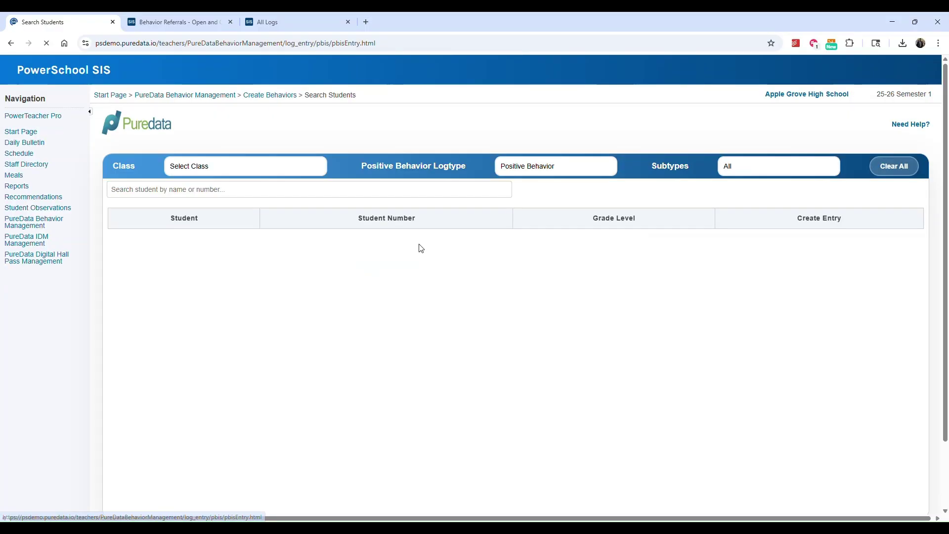
# Load the class 1(A) - U.S. History - 2 for PBIS entry and set the positive behavior subtype to Participation.
pyautogui.click(291, 173)
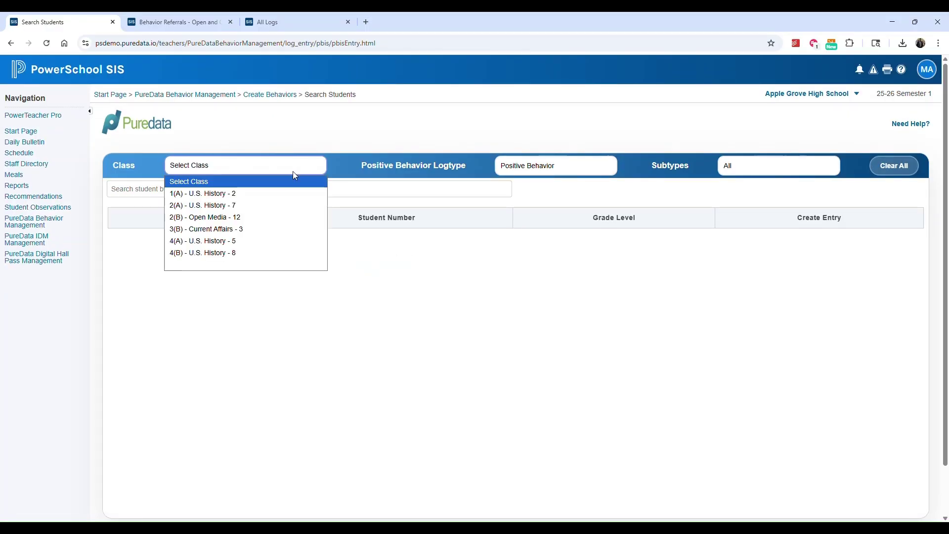
pyautogui.click(286, 196)
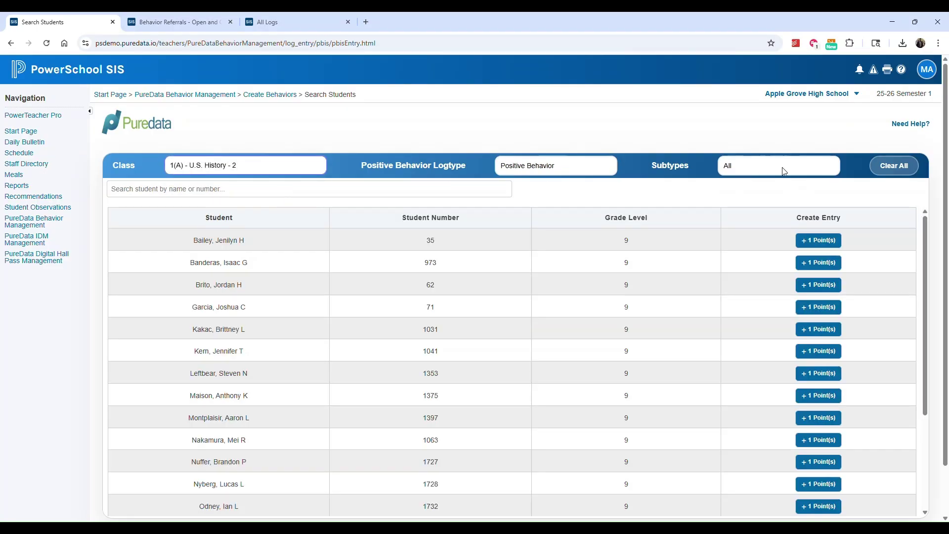
pyautogui.click(782, 171)
pyautogui.click(784, 193)
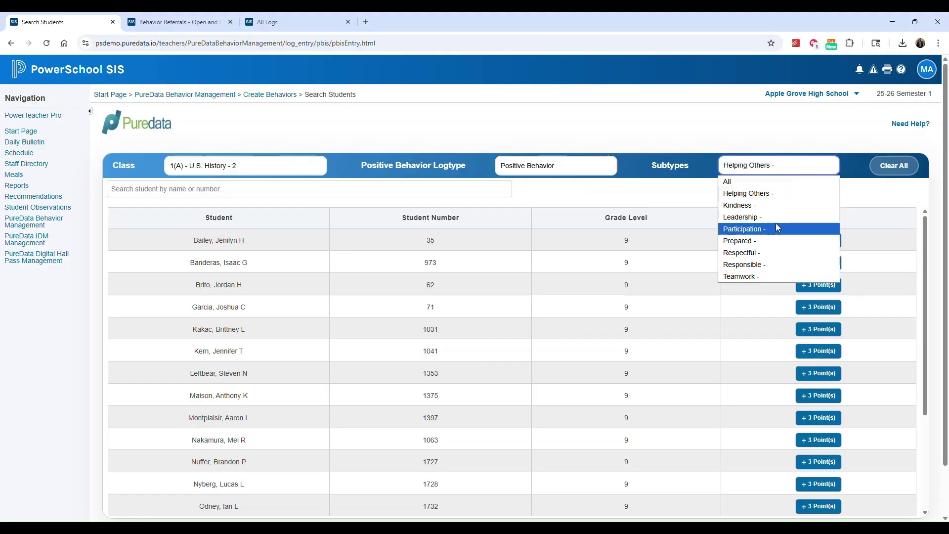
pyautogui.click(776, 223)
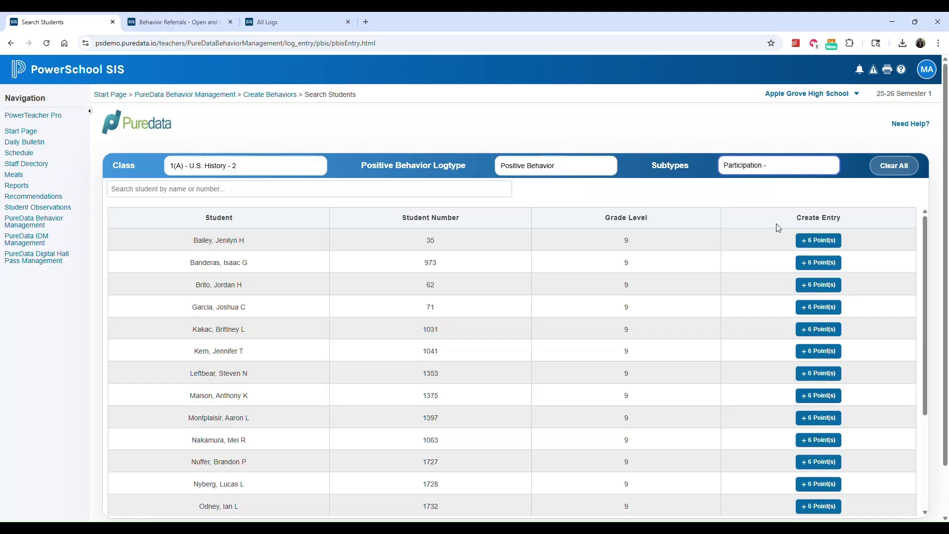
# Create a 6-point Participation entry for each of the first three students in the class list.
pyautogui.click(812, 247)
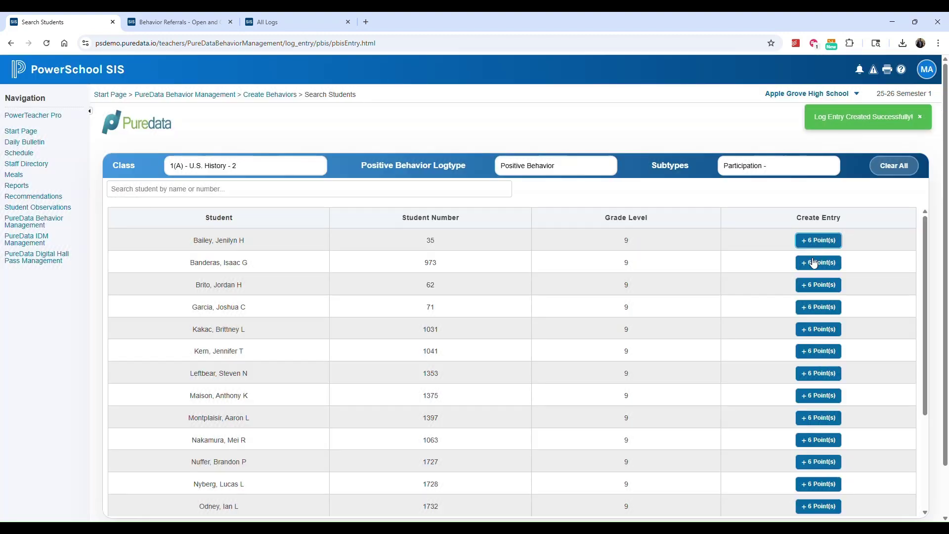
pyautogui.click(814, 264)
pyautogui.click(813, 284)
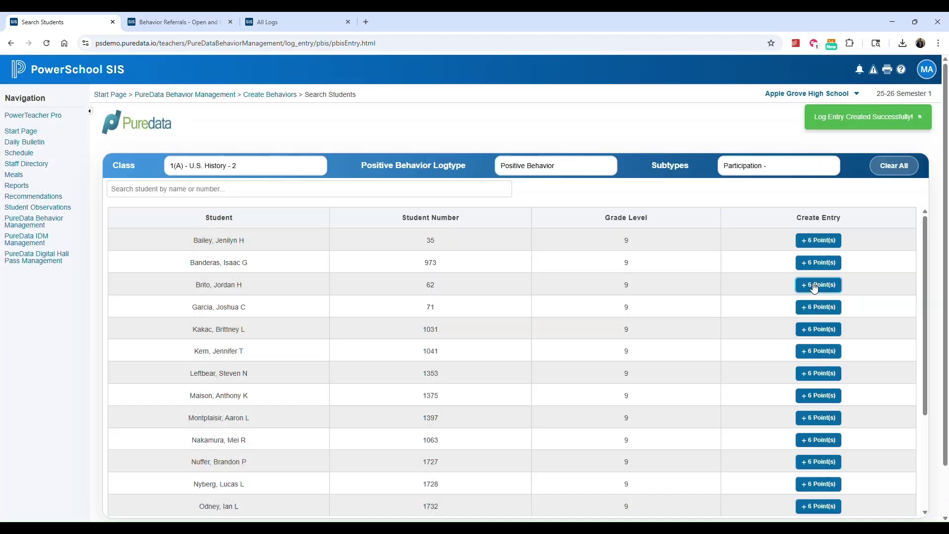
# Show the available behavior reports, including the already open All Logs and Behavior Referrals - Open and Closed reports.
pyautogui.click(208, 185)
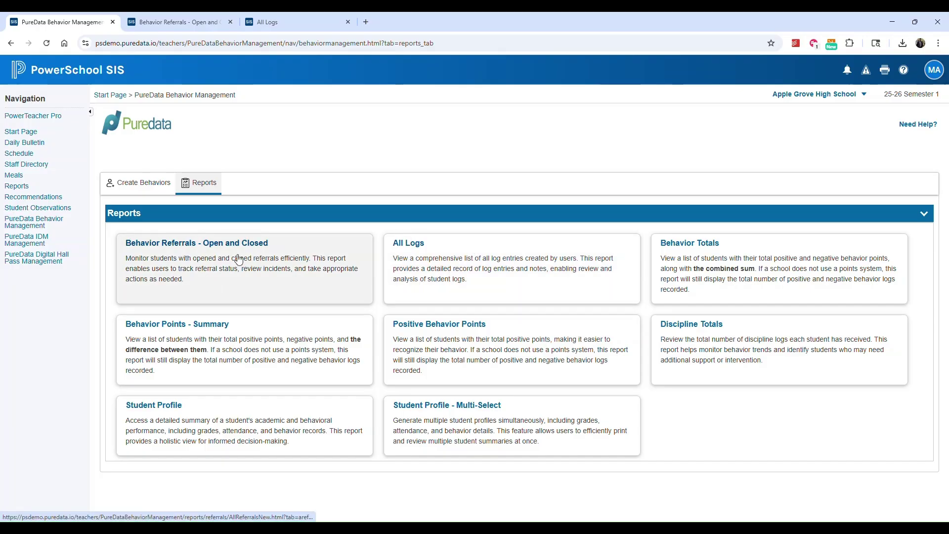
pyautogui.click(280, 21)
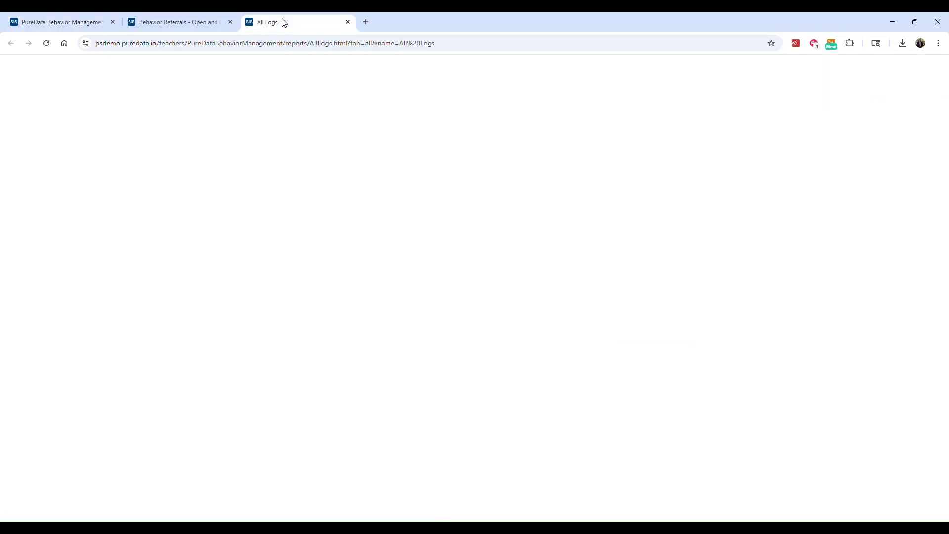
pyautogui.click(178, 22)
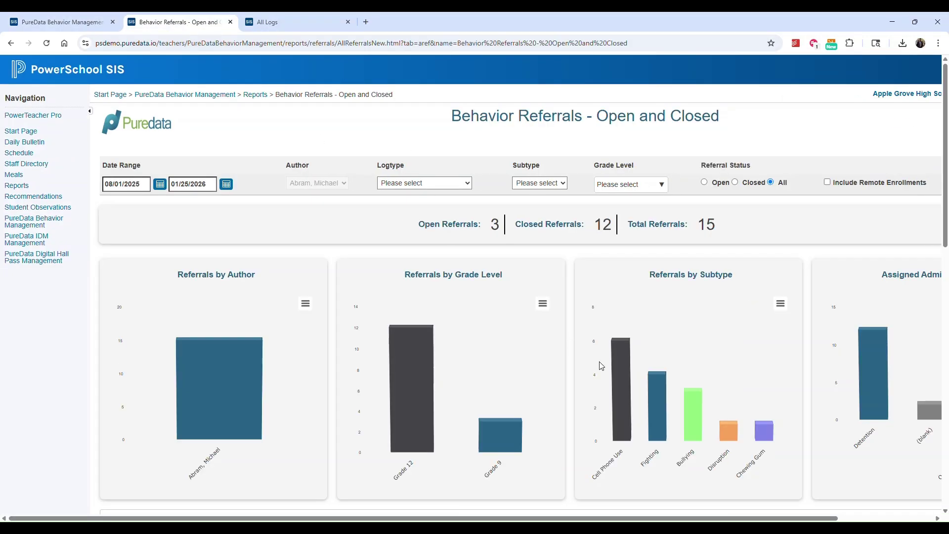
pyautogui.scroll(-1, 602, 366)
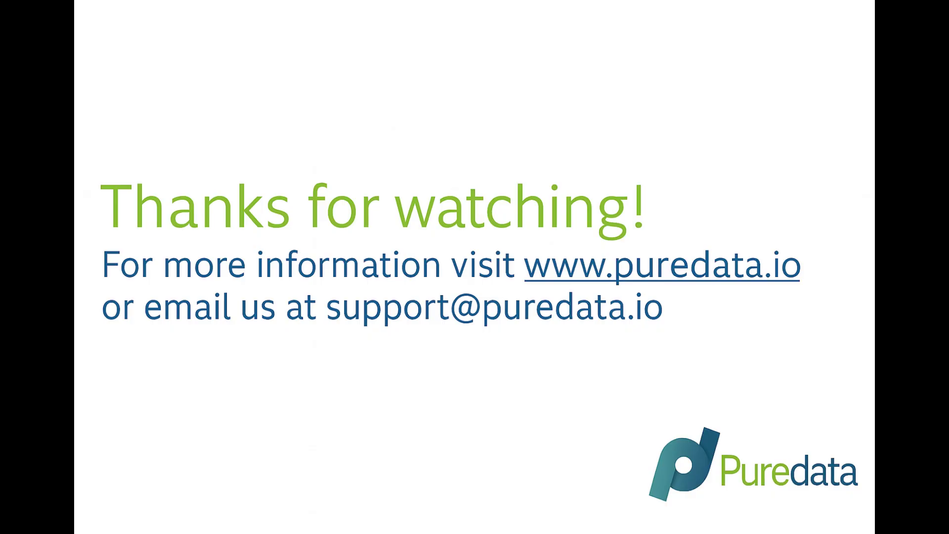